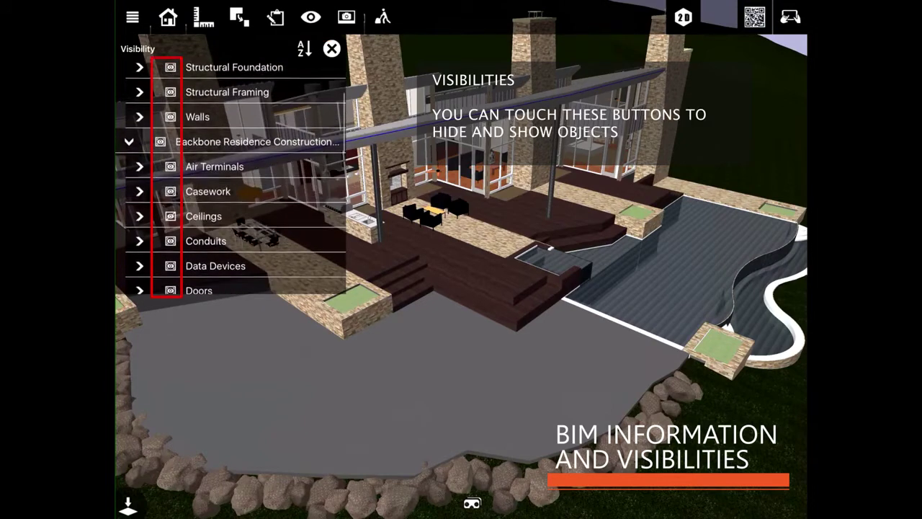
- Leave the Visibility list and switch to Section Cut mode with the first cutting plane active
scroll(230, 177, down, 1)
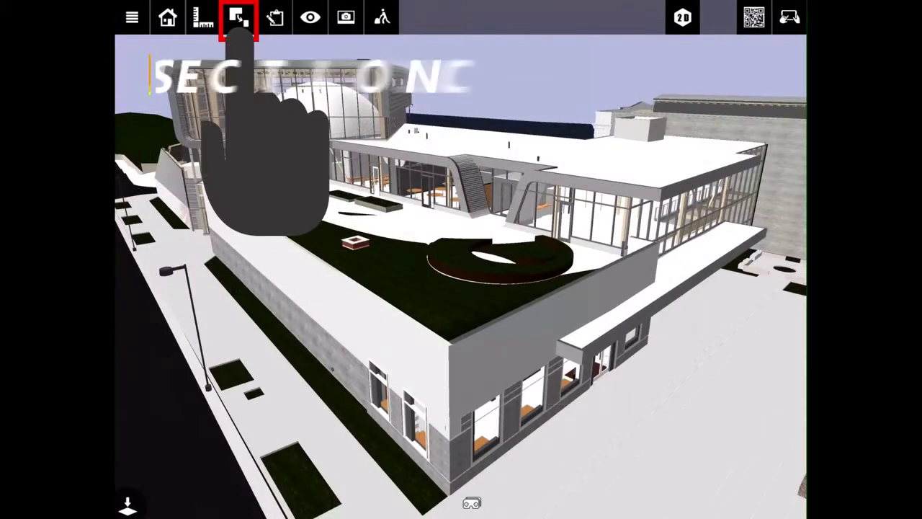
click(238, 17)
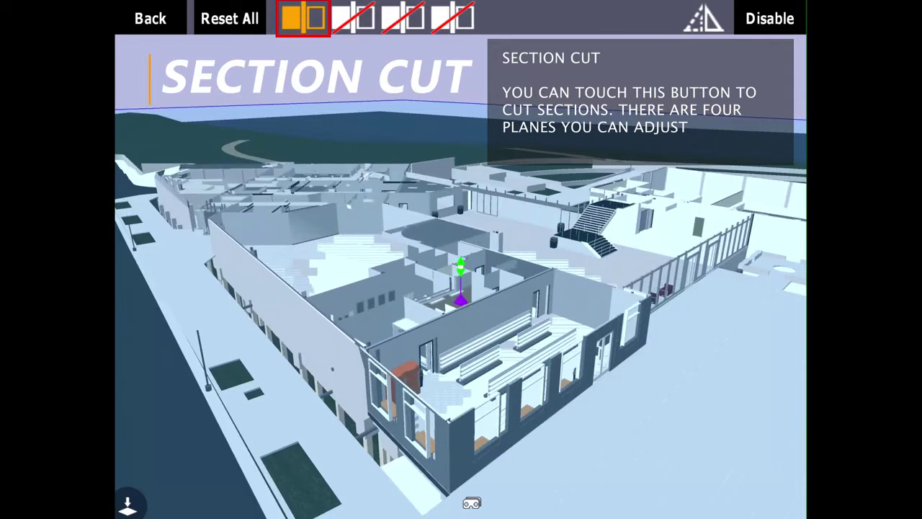
- Turn on the second section plane to expose the building's interior rooms
click(353, 18)
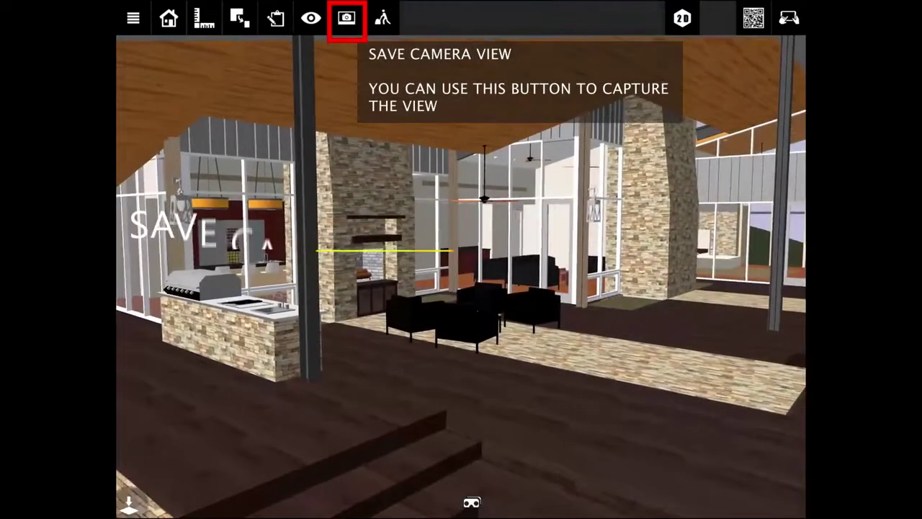
- Add a saved camera view named 'Home' captioned 'Pool side', then jump back to it
click(346, 18)
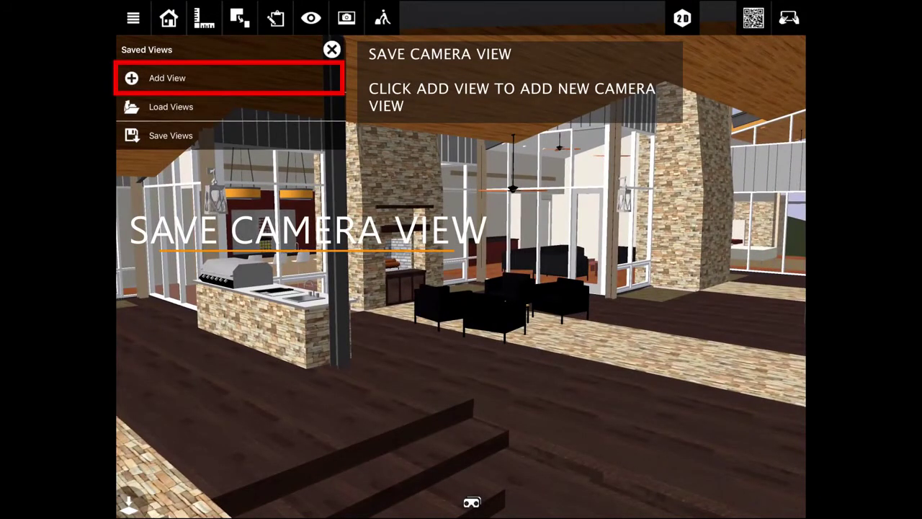
click(167, 78)
text(Home)
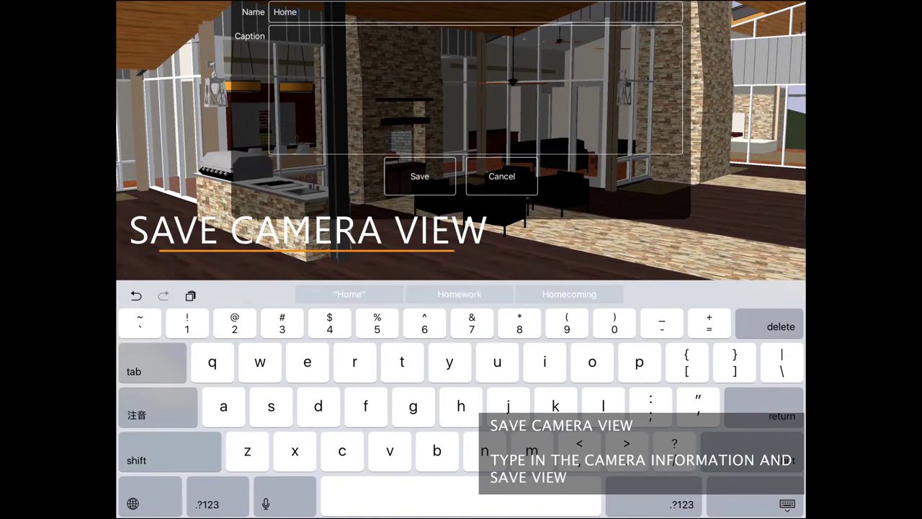
click(475, 87)
text(Po)
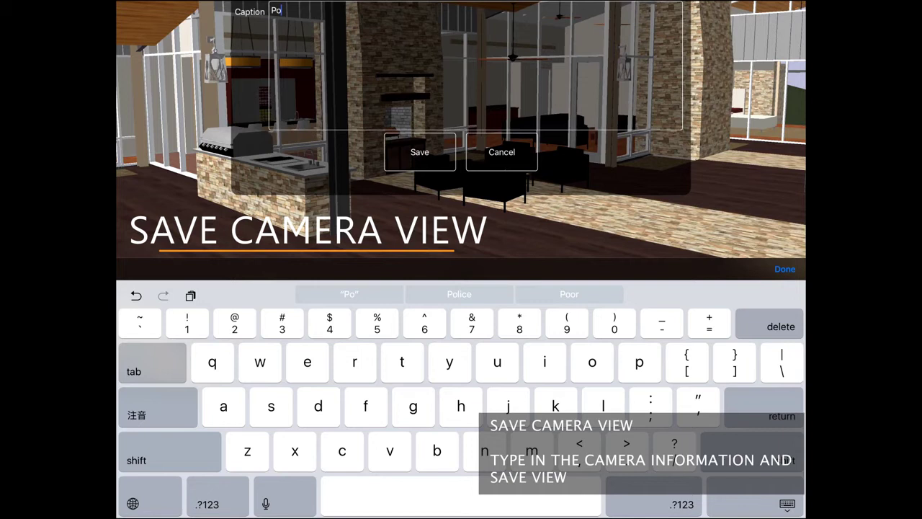
text(ol s)
text(ide)
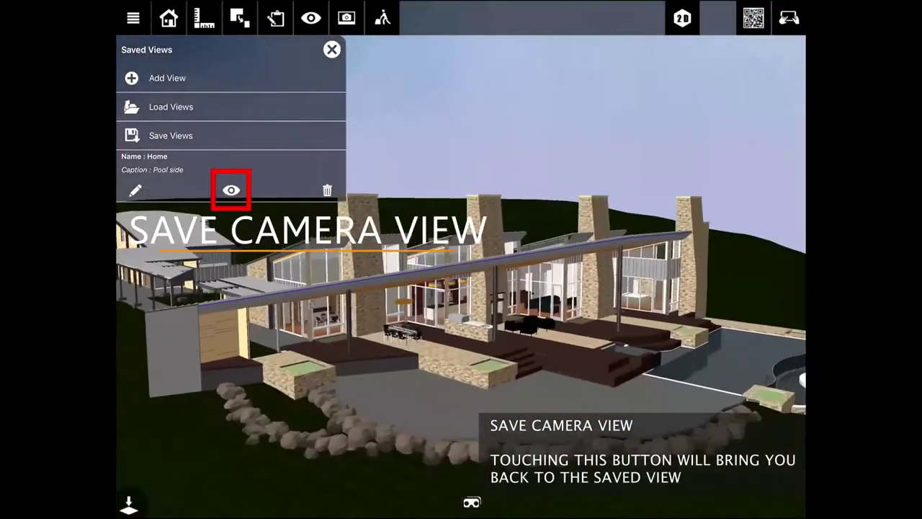
click(231, 190)
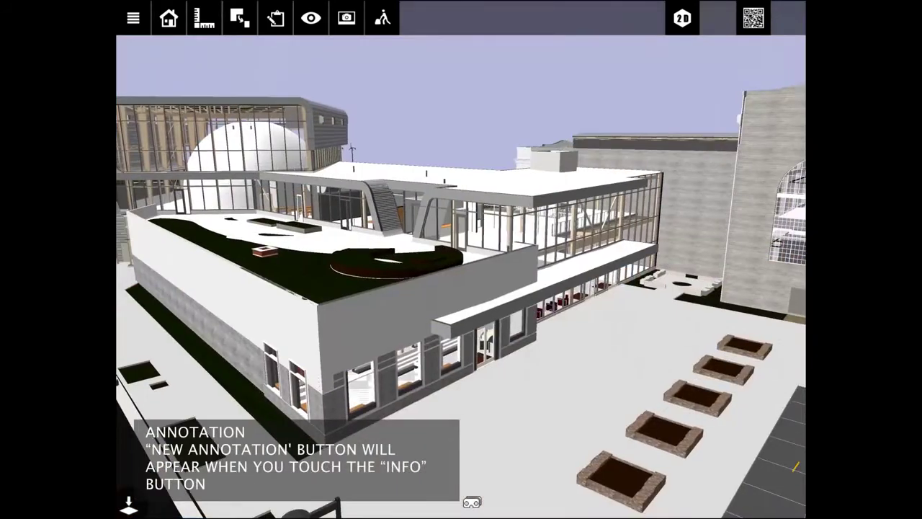
- Add an annotation on the front wall titled 'Color', category 'Color', asking to change its color to yellow
click(382, 325)
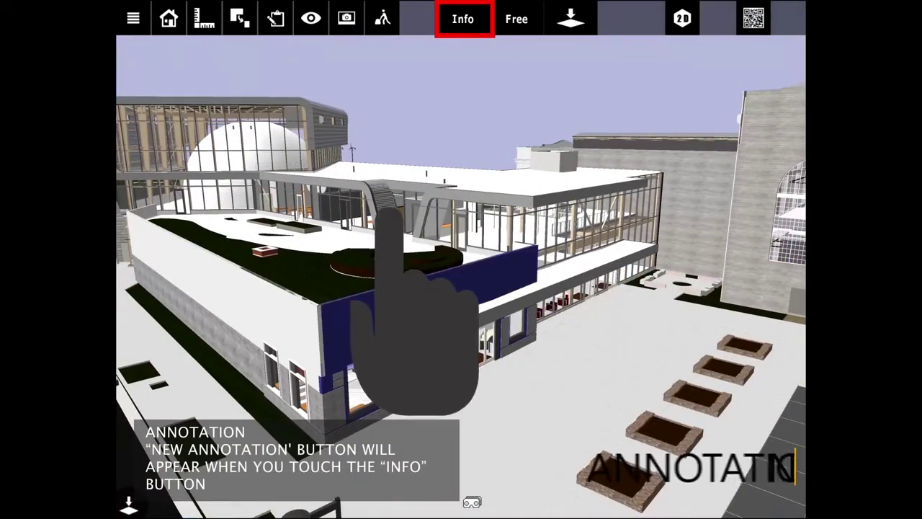
click(463, 18)
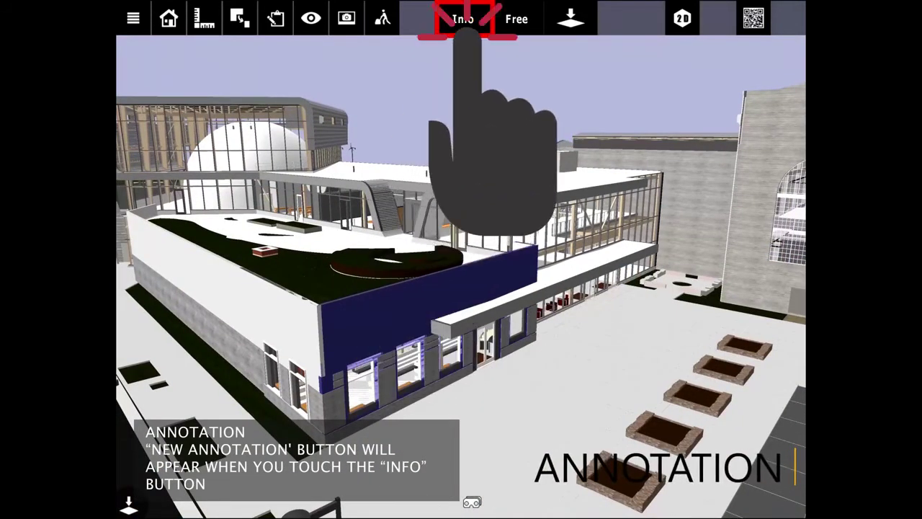
click(629, 81)
click(490, 67)
text(C)
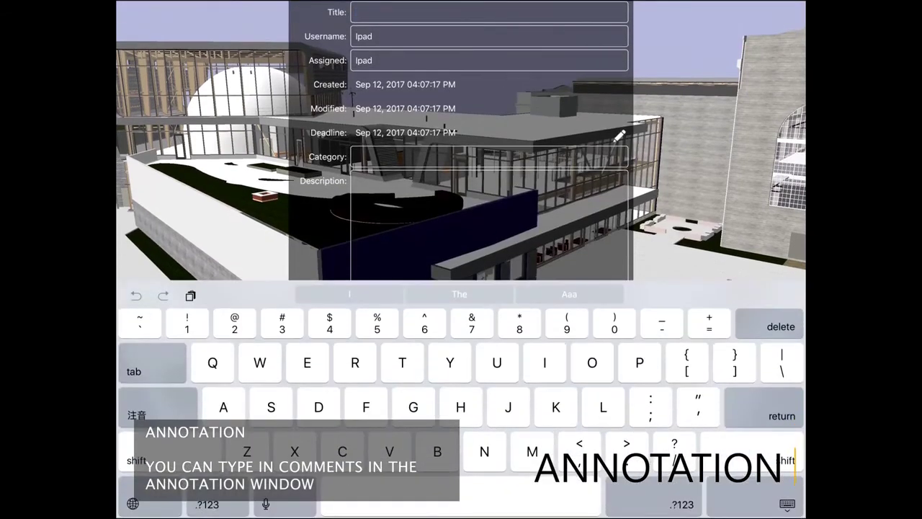
text(olor)
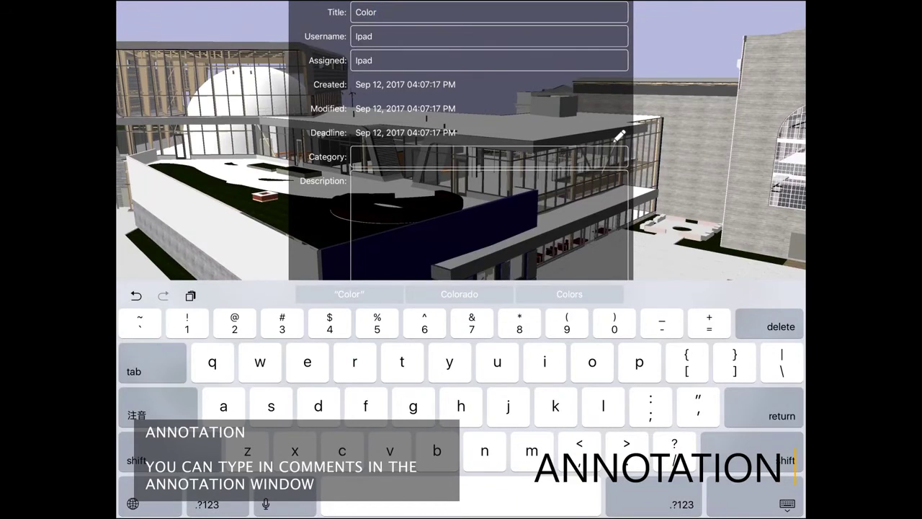
click(490, 157)
text(Color)
click(490, 86)
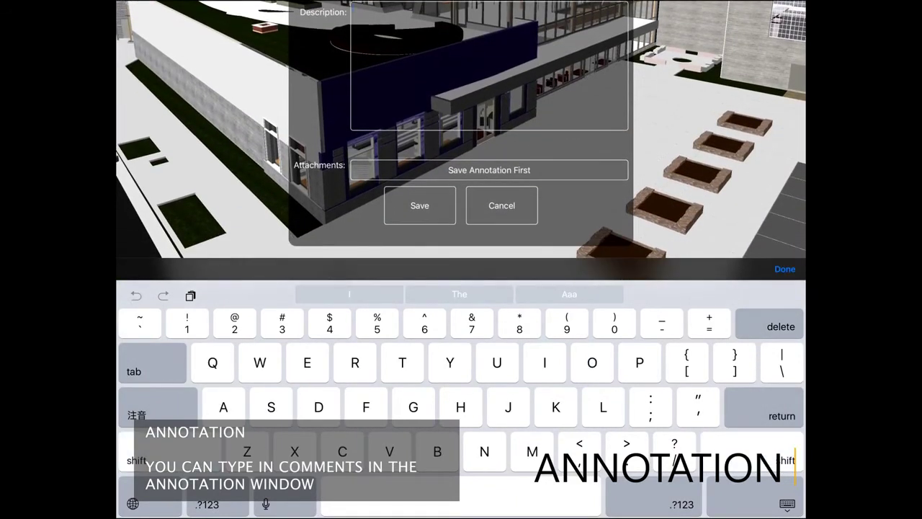
text(Change color to yellow)
click(420, 205)
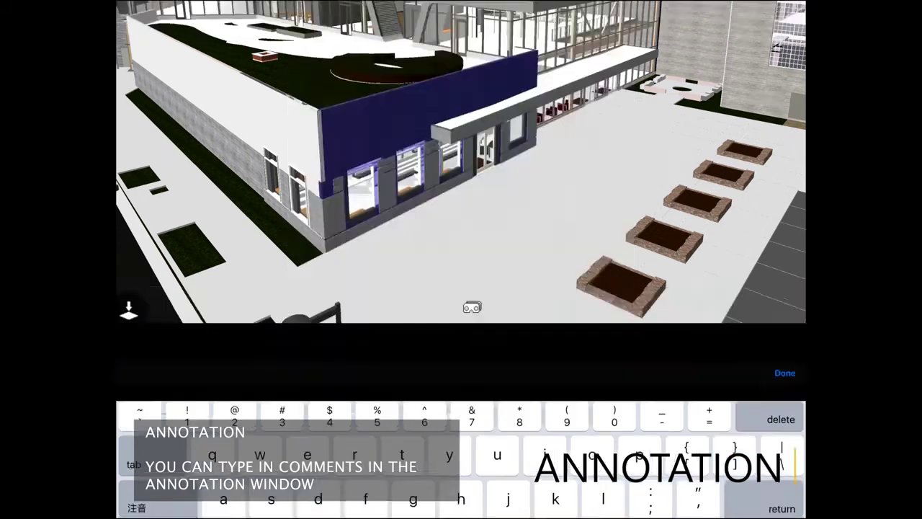
- Reselect the front wall panel and view its attached annotation
click(548, 277)
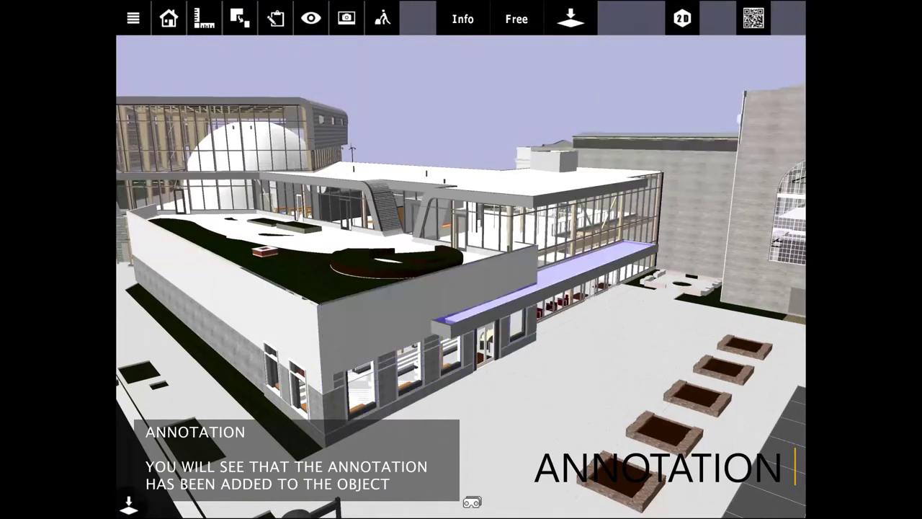
click(429, 303)
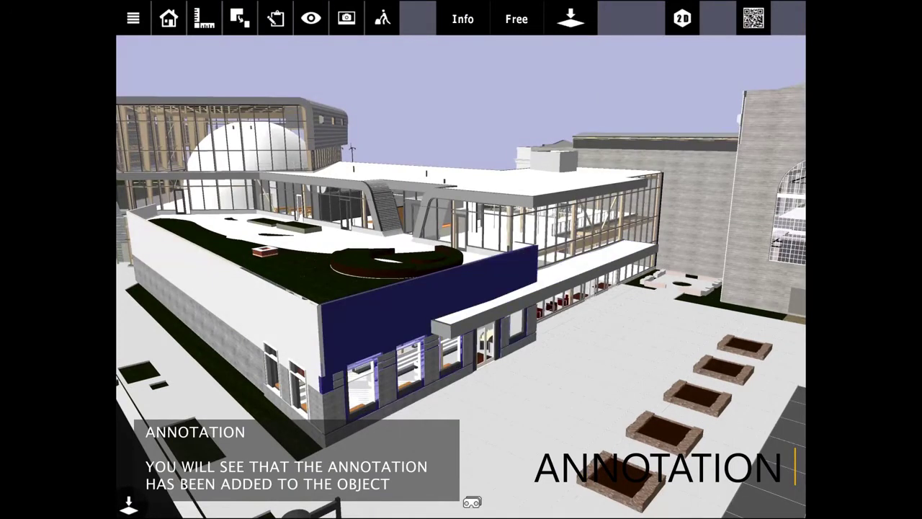
click(275, 18)
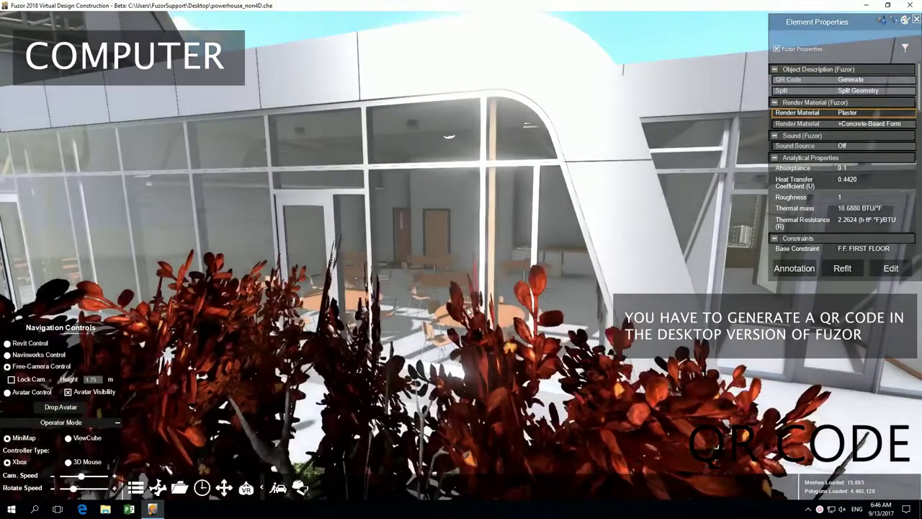
- Generate a QR code for the glass curtain wall and save it as Wall_252708 PNG on the Desktop
click(457, 314)
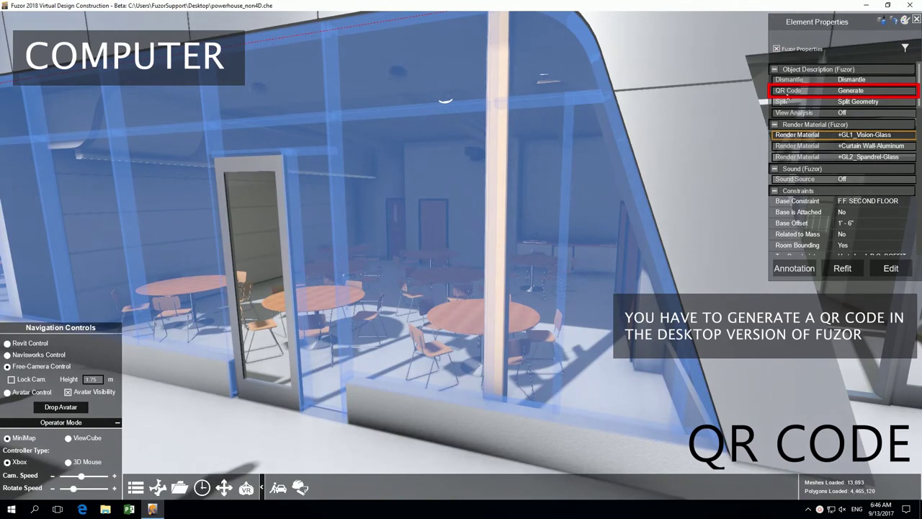
click(850, 91)
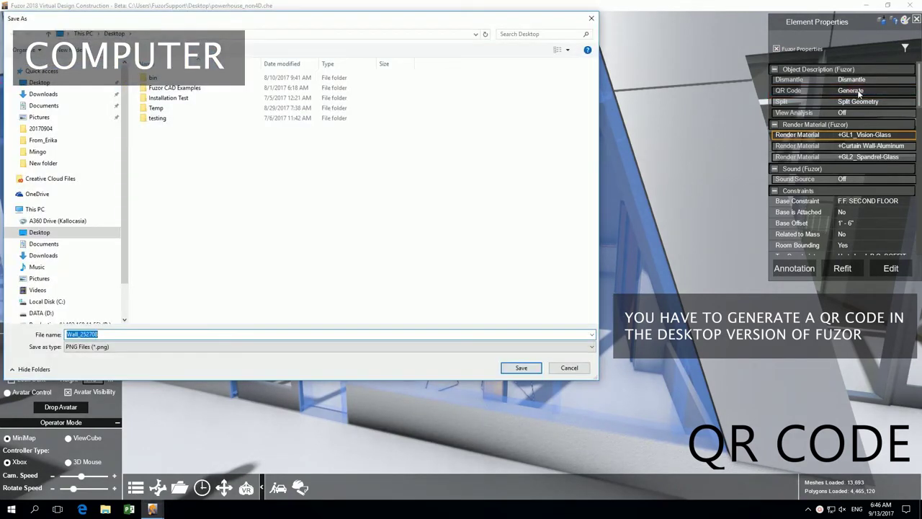
click(39, 82)
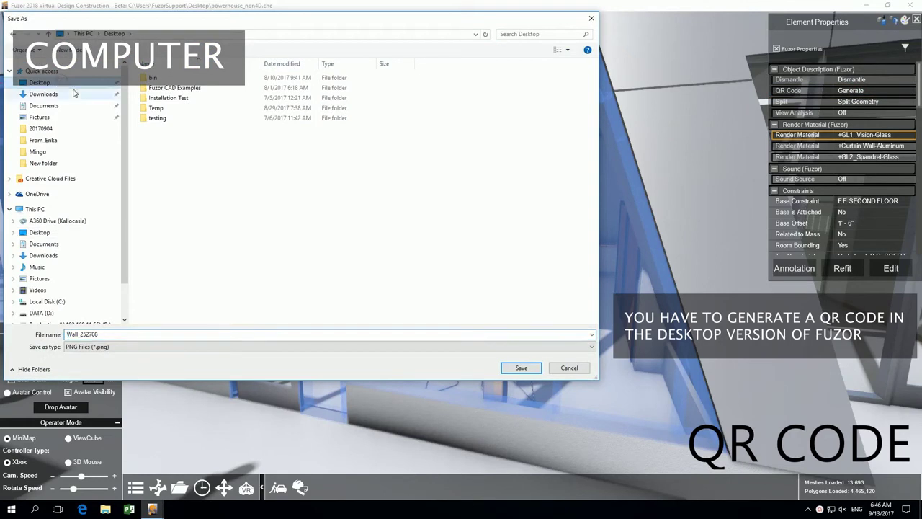
click(531, 371)
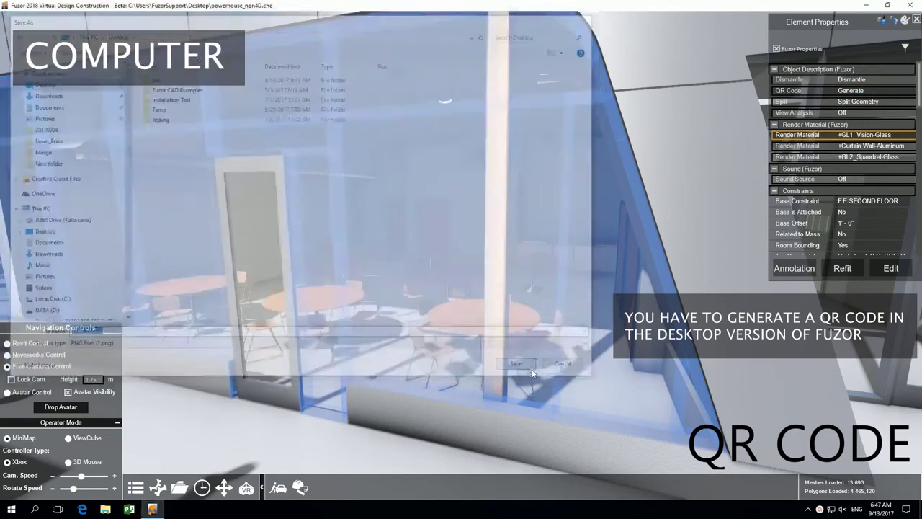